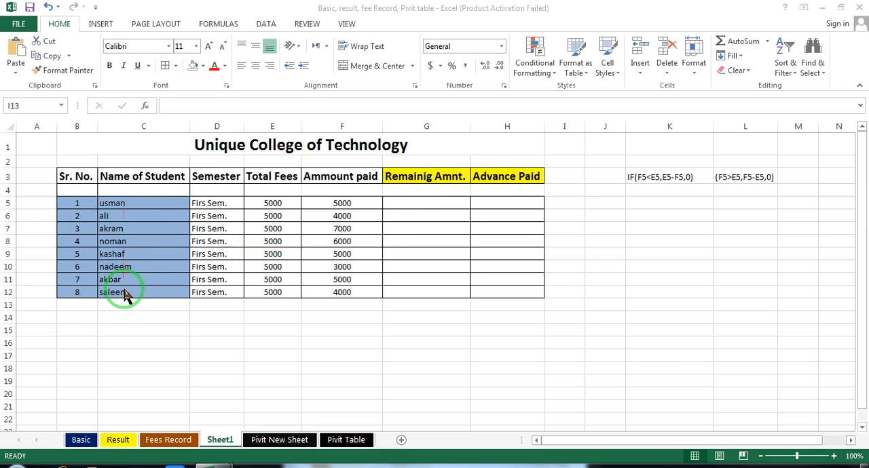
Examine the Semester, Total Fees and Ammount paid entries and the empty Remainig Amnt. and Advance Paid columns of the fee table.
click(211, 203)
click(203, 221)
drag(204, 204, 200, 293)
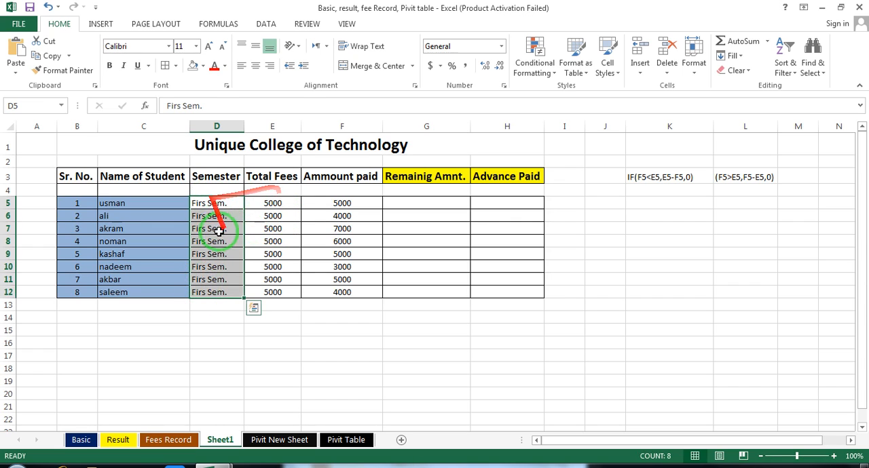
drag(276, 203, 273, 292)
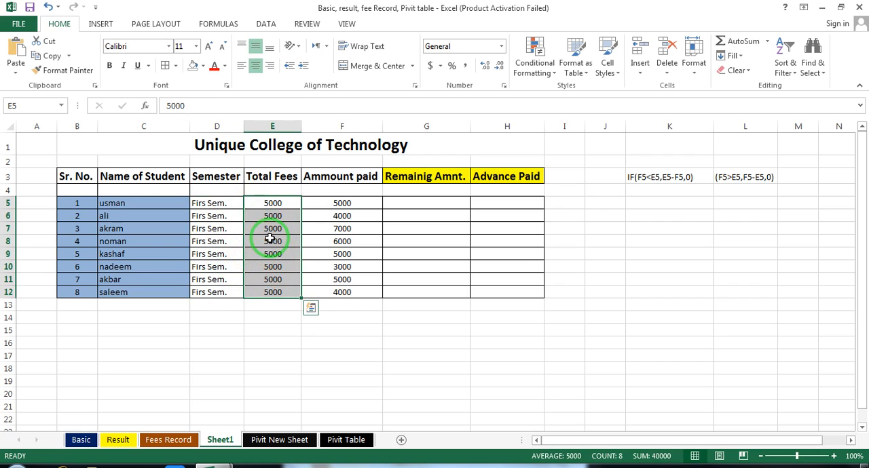
click(350, 204)
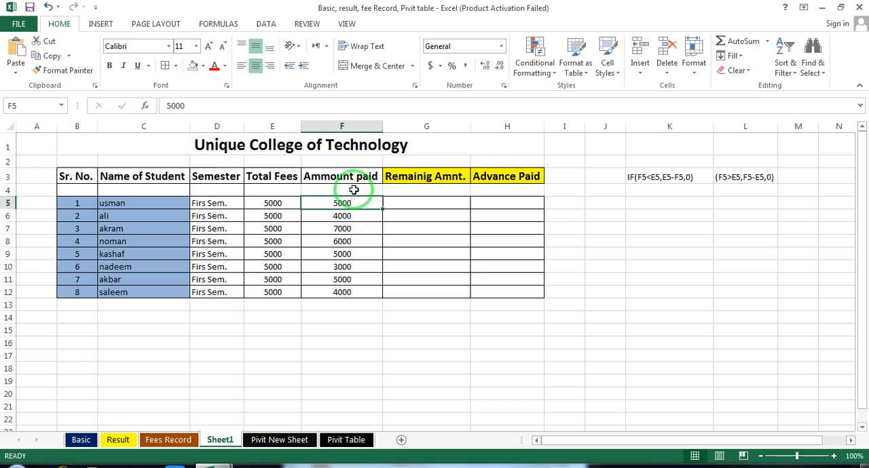
click(285, 203)
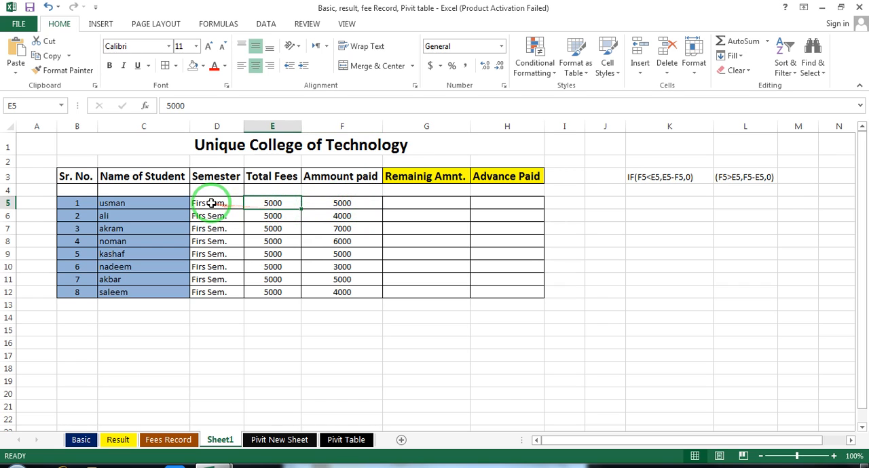
click(341, 205)
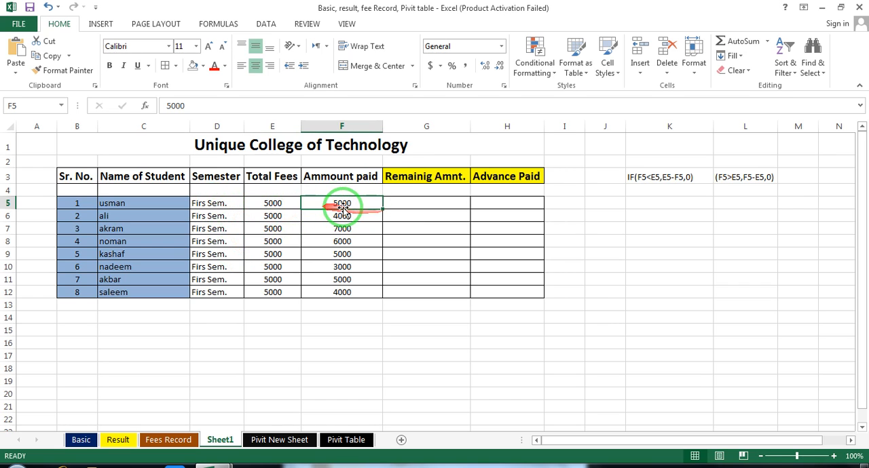
click(347, 227)
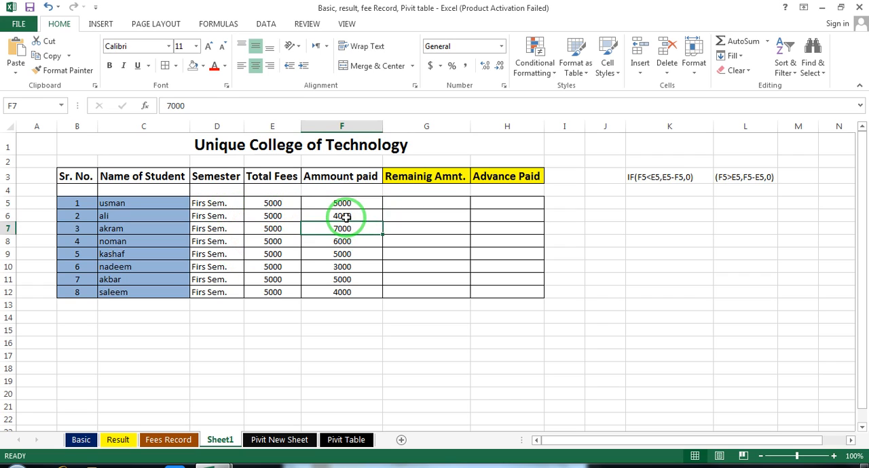
click(345, 216)
click(343, 231)
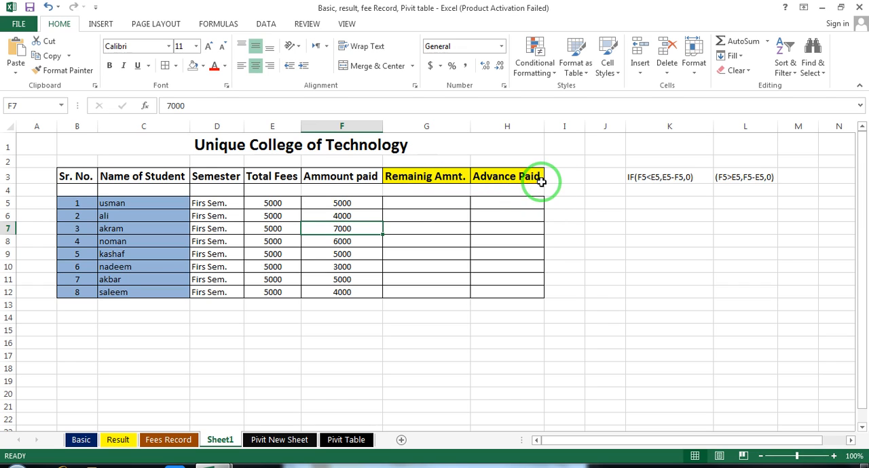
click(438, 202)
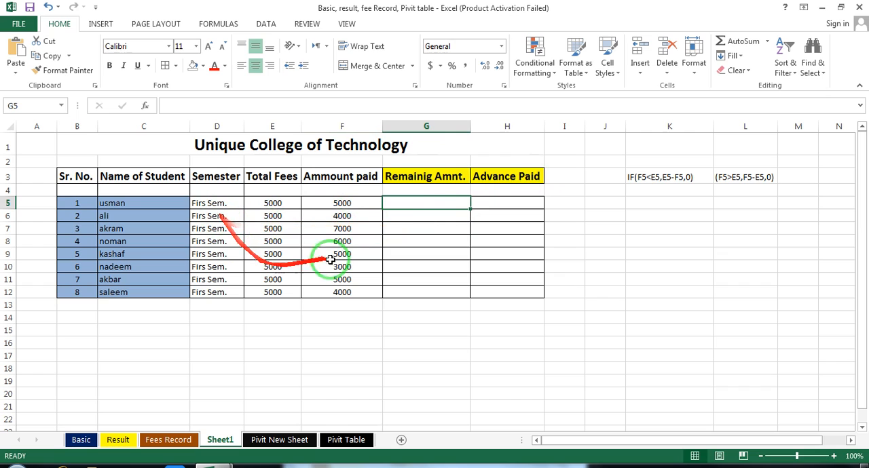
drag(423, 202, 422, 291)
click(501, 203)
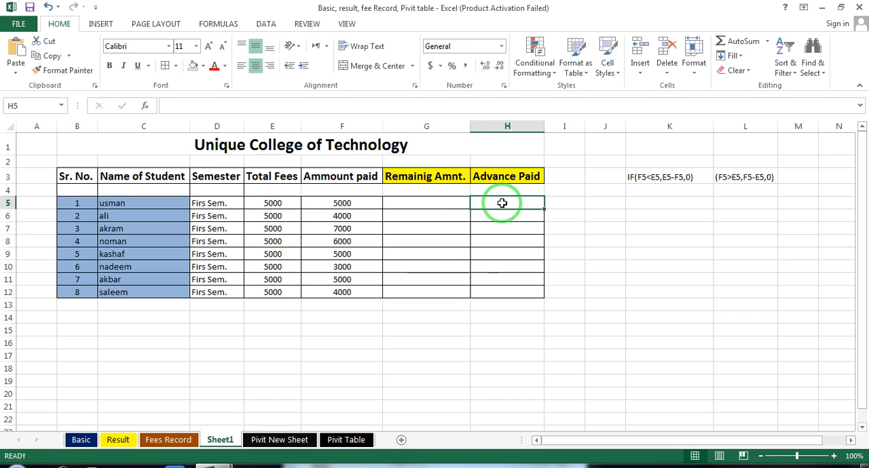
drag(507, 203, 506, 294)
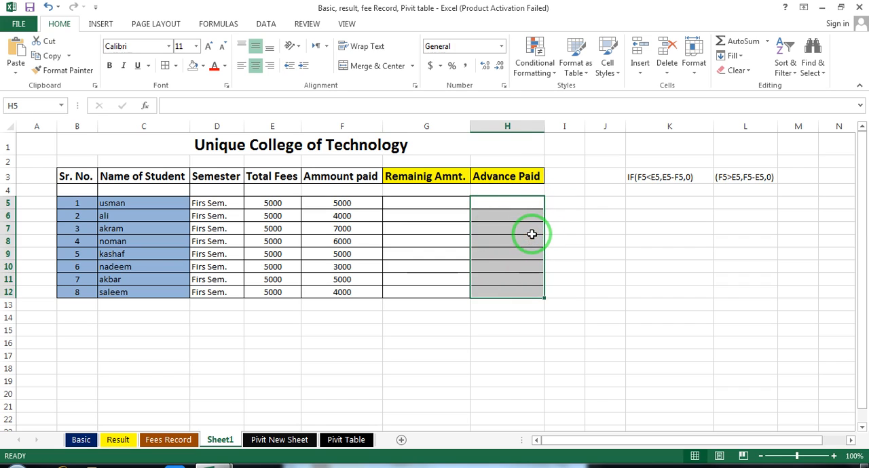
Examine the two reference formulas in K3 and L3 against the first student's total fees, amount paid, remaining and advance cells.
click(833, 456)
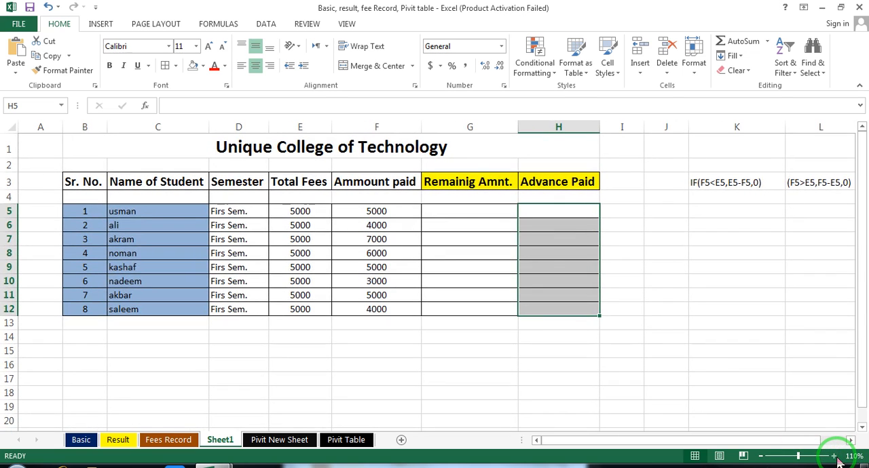
click(739, 185)
click(816, 184)
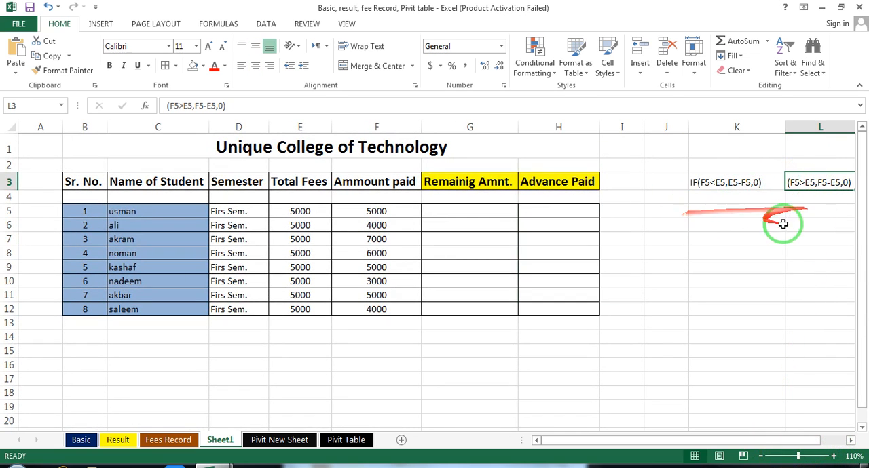
click(706, 208)
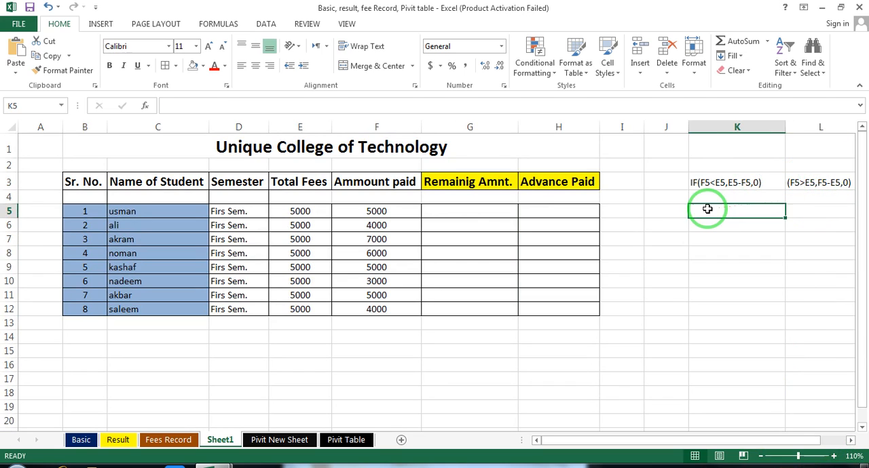
click(705, 184)
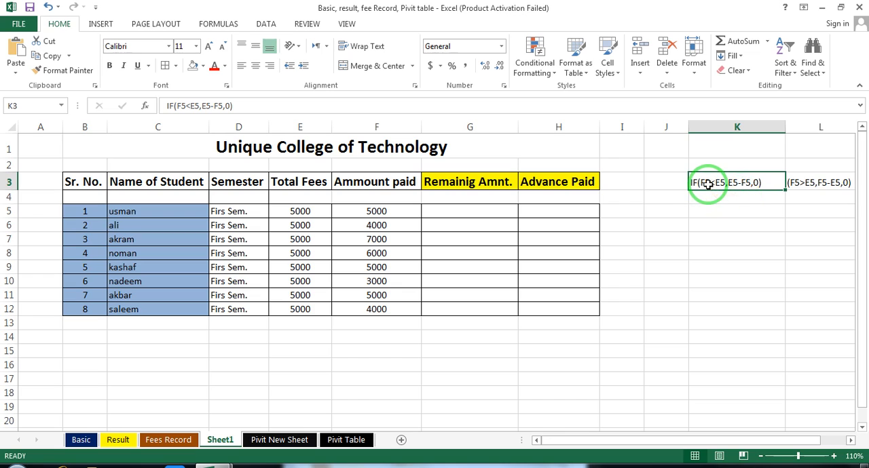
click(473, 212)
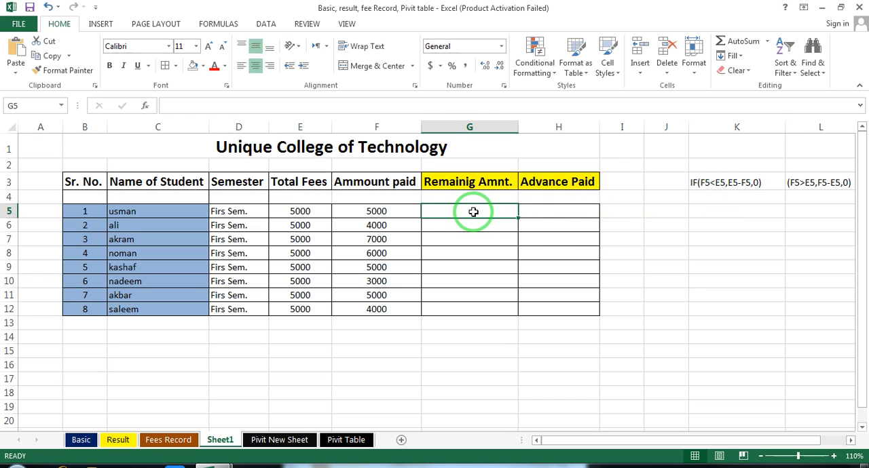
click(715, 184)
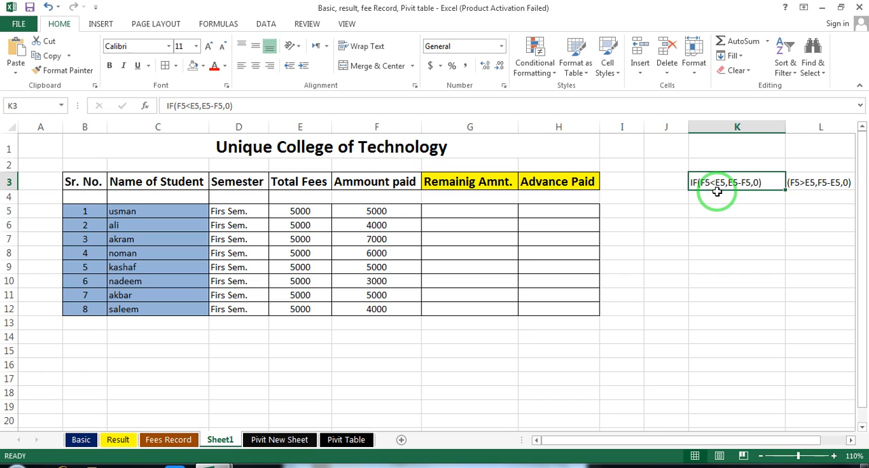
click(373, 211)
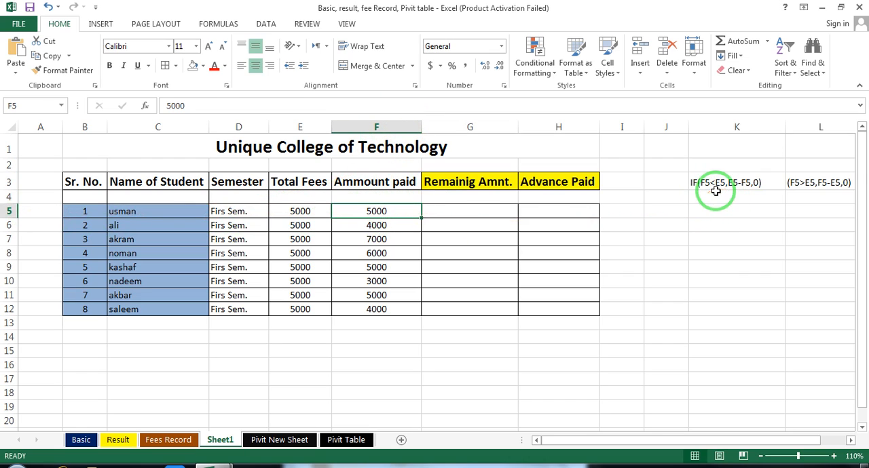
click(303, 211)
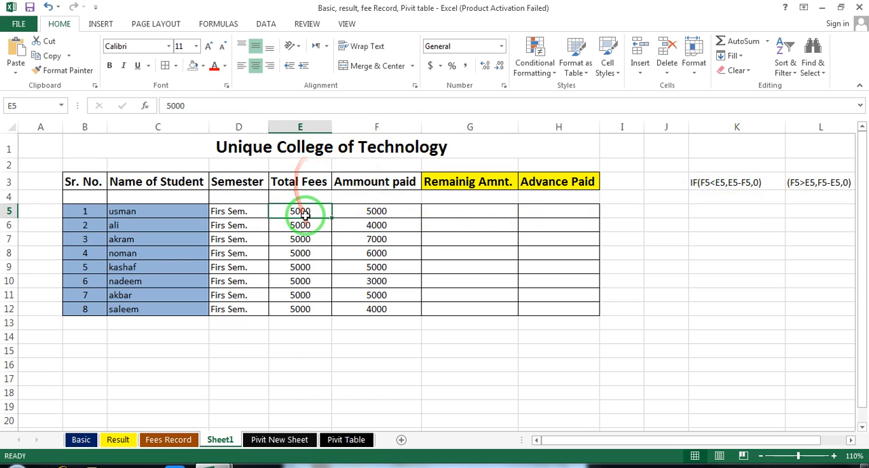
click(372, 213)
click(491, 211)
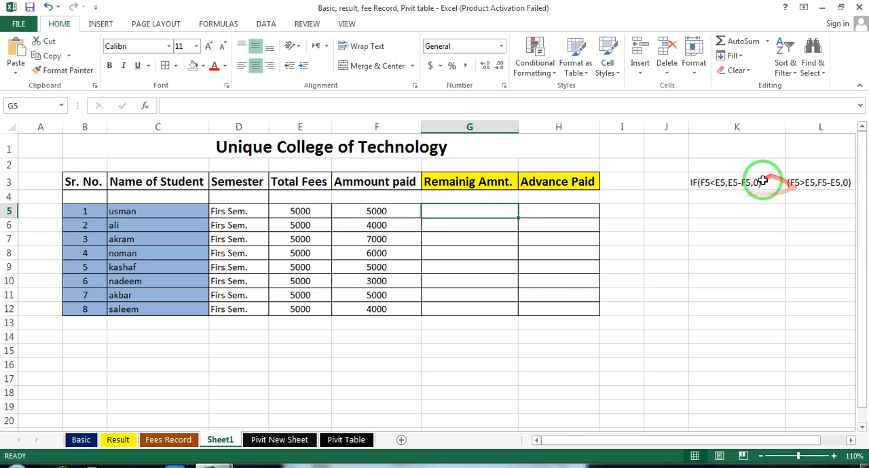
click(804, 182)
click(538, 216)
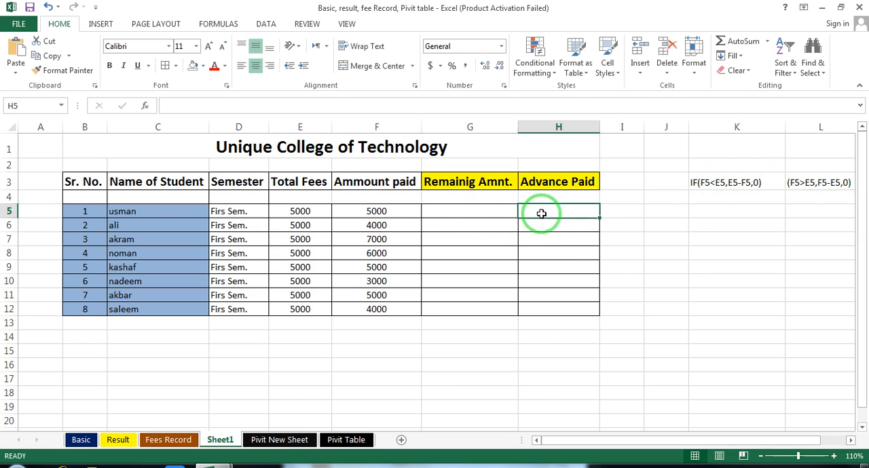
Enter the formula =IF(F5<E5,E5-F5,0) in G5 to calculate the first student's remaining amount.
click(498, 213)
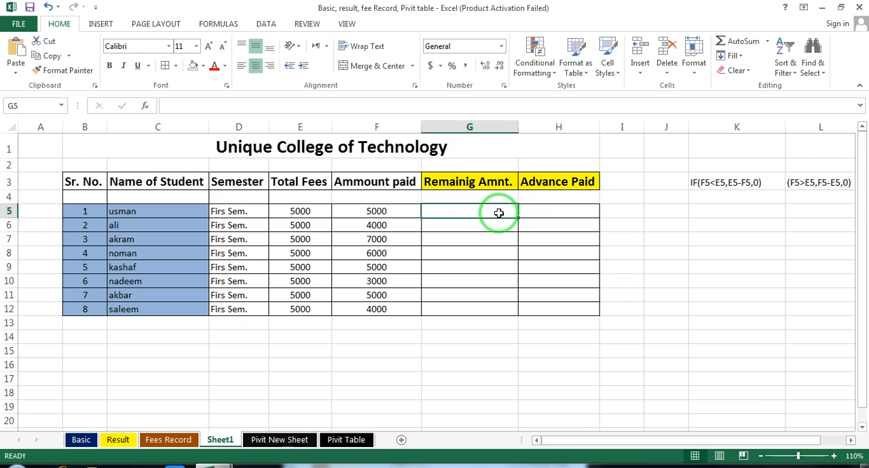
text(=)
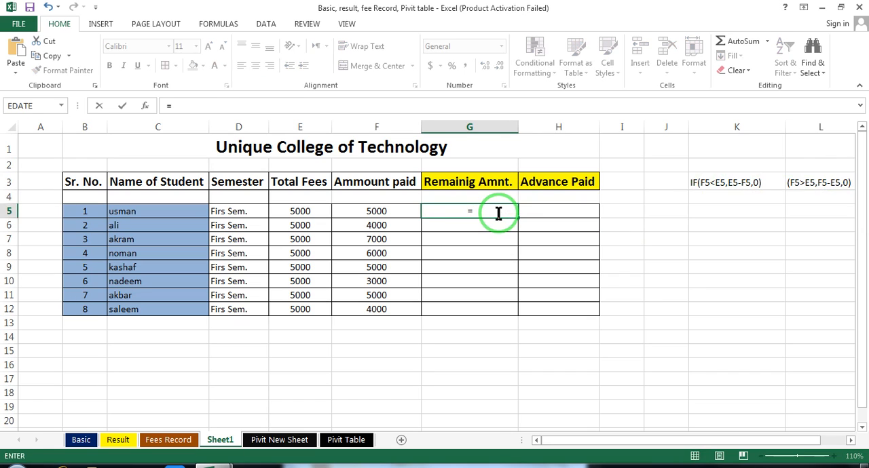
text(if()
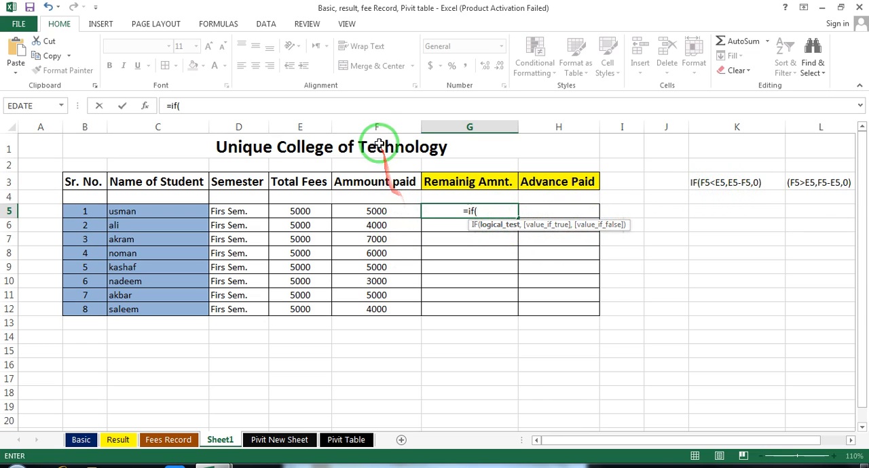
click(395, 213)
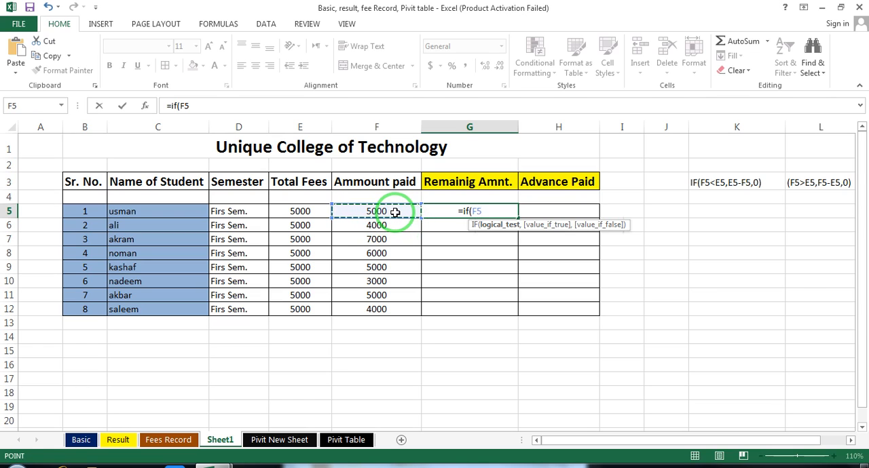
text(<)
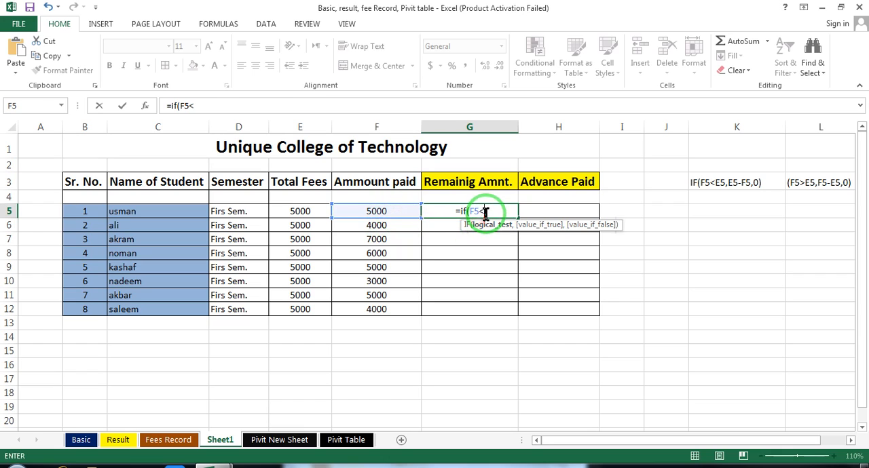
click(310, 213)
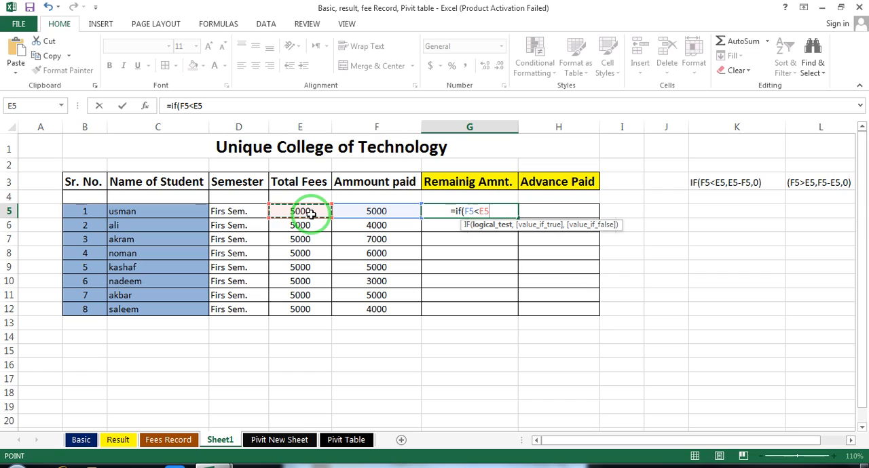
click(306, 213)
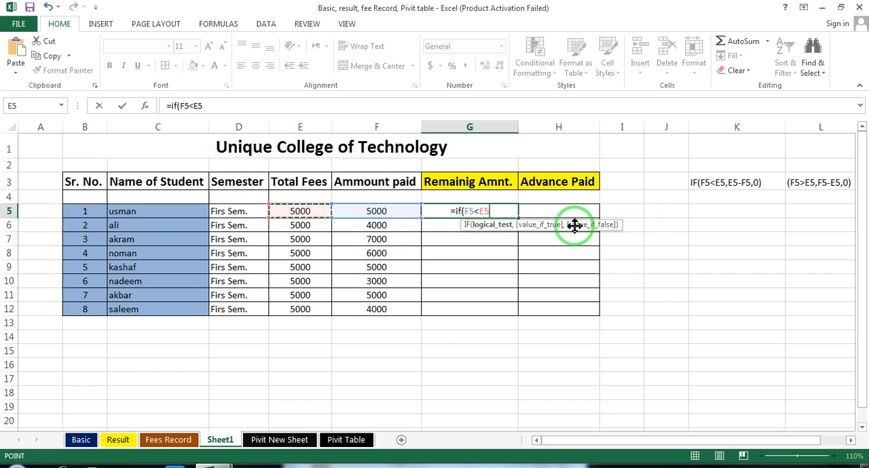
text(,)
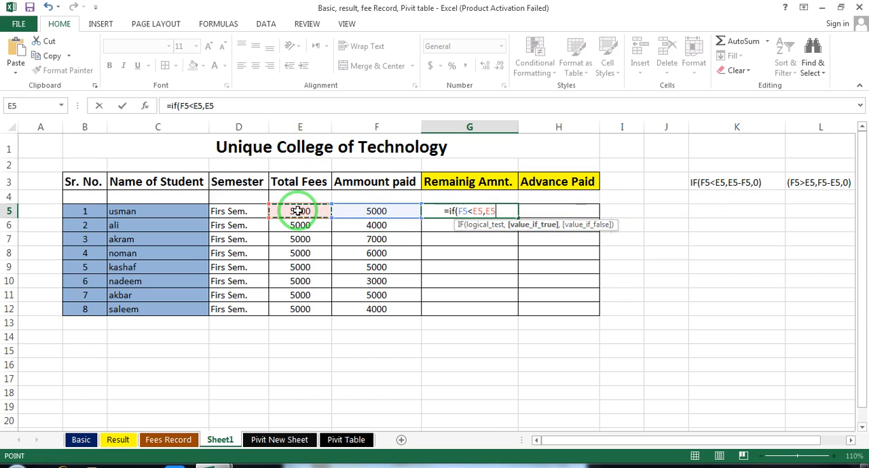
text(-)
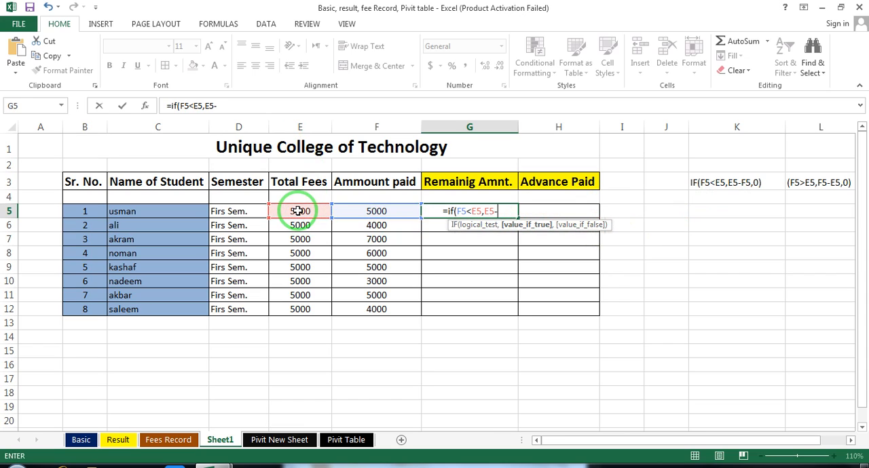
click(364, 212)
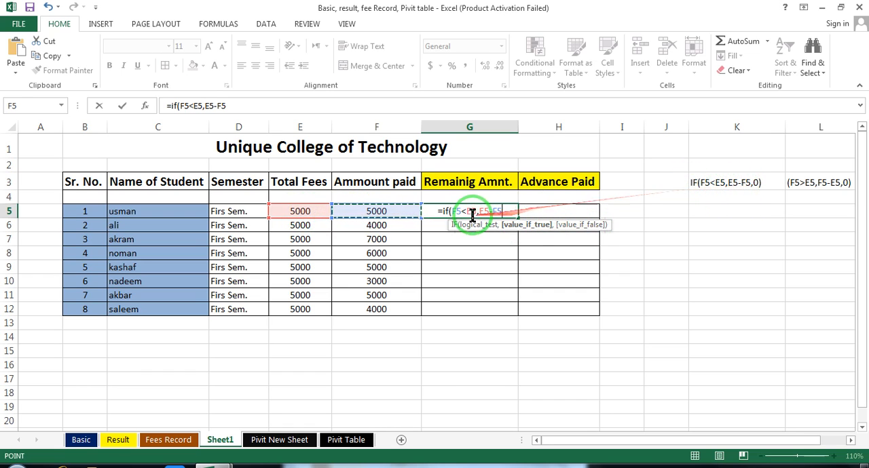
text(,0)
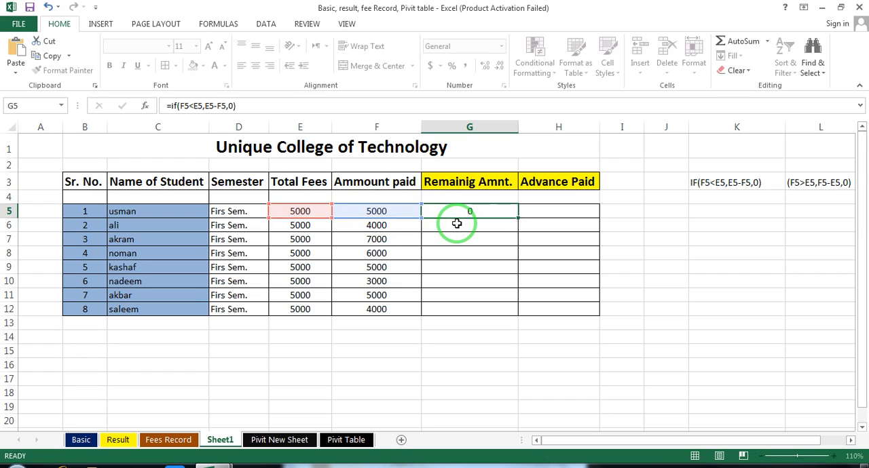
key(Return)
Check the formula result in G5 against the first student's total fees in E5 and amount paid in F5.
click(459, 211)
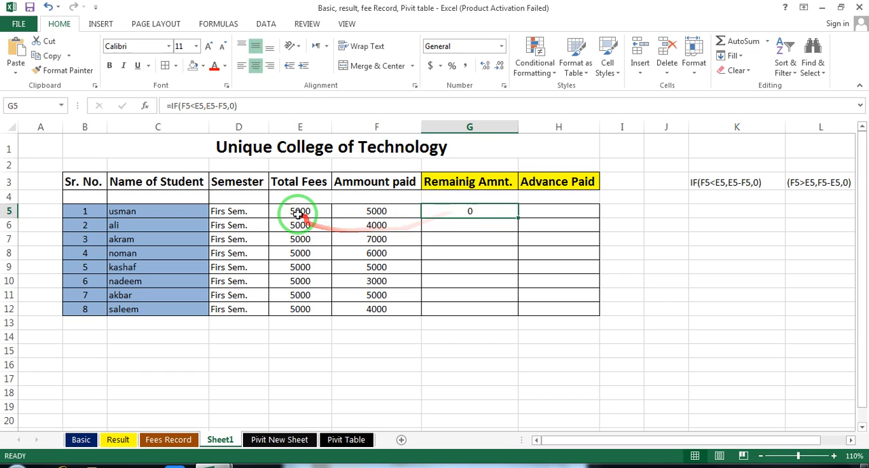
click(370, 211)
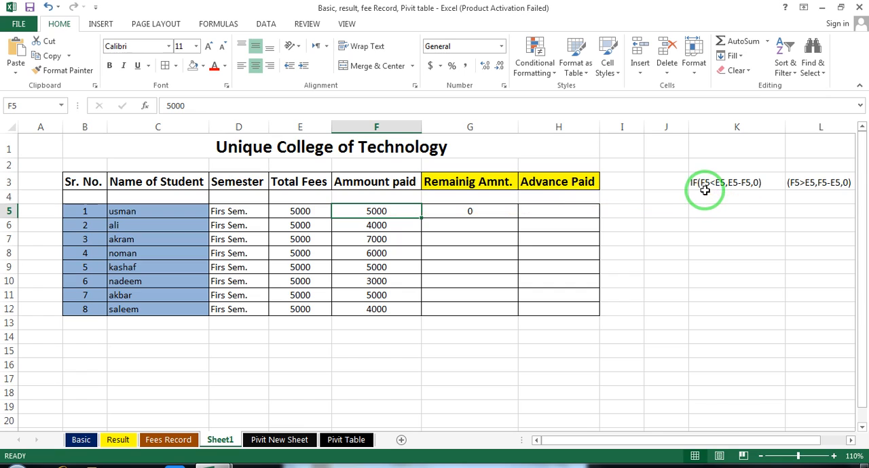
click(310, 213)
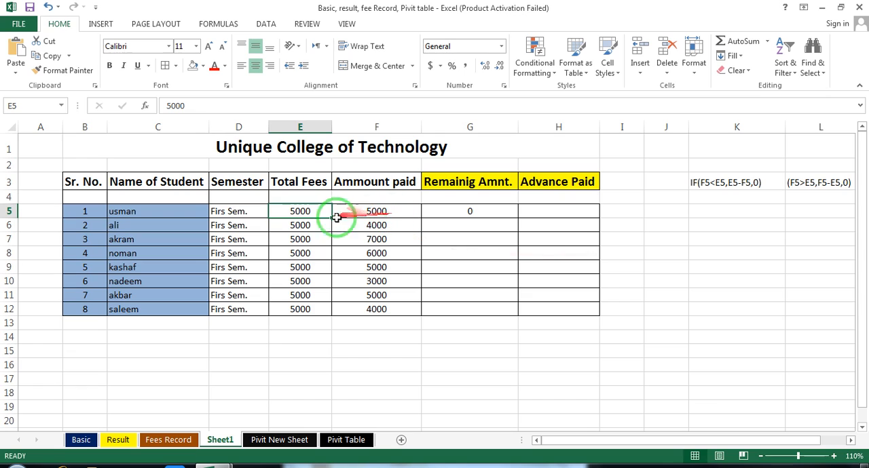
click(480, 214)
click(307, 213)
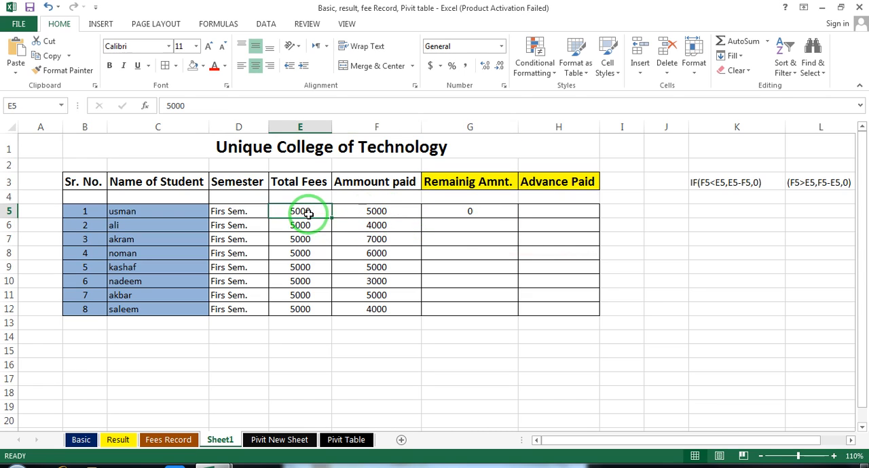
Fill the remaining amount formula from G5 down through G12 for all students.
click(365, 213)
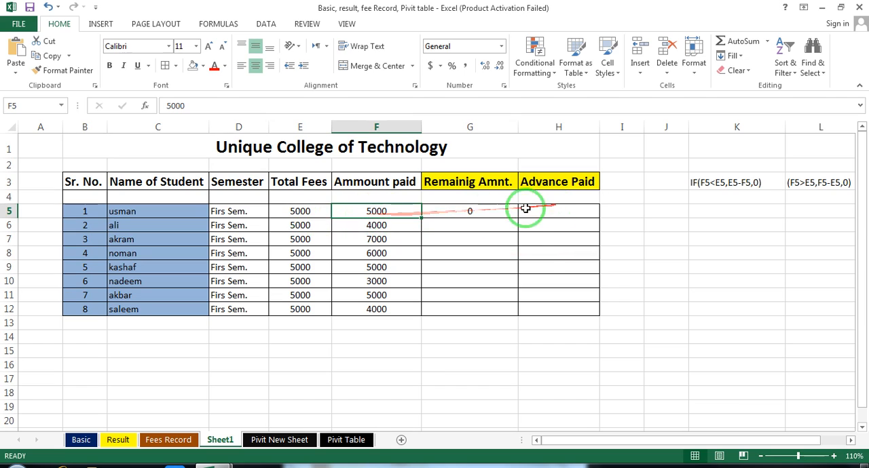
click(480, 214)
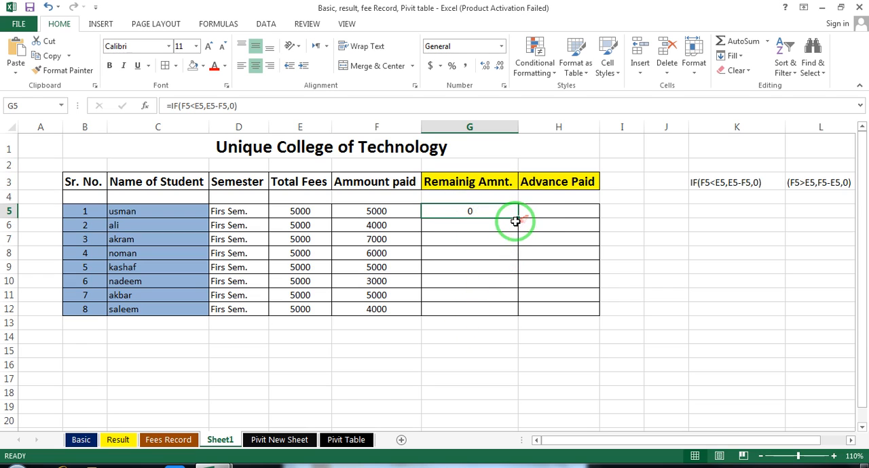
double_click(518, 219)
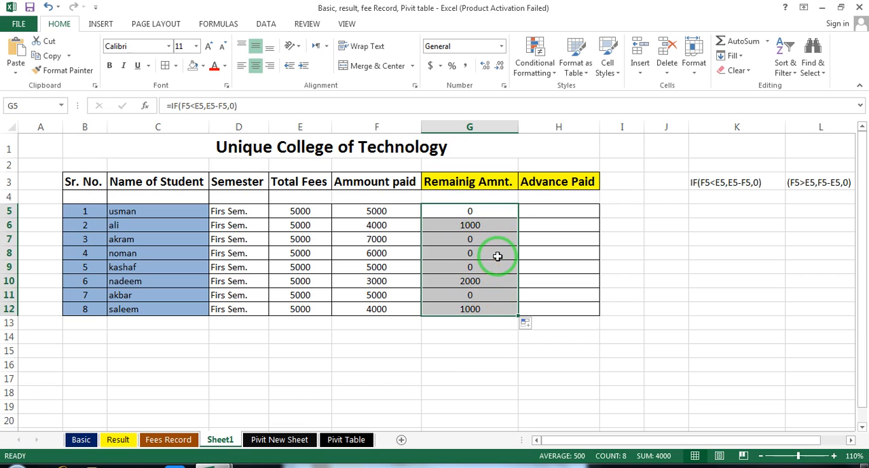
click(485, 347)
Check the remaining amounts of the second and third students in rows 6 and 7 against their total fees and amounts paid.
click(321, 230)
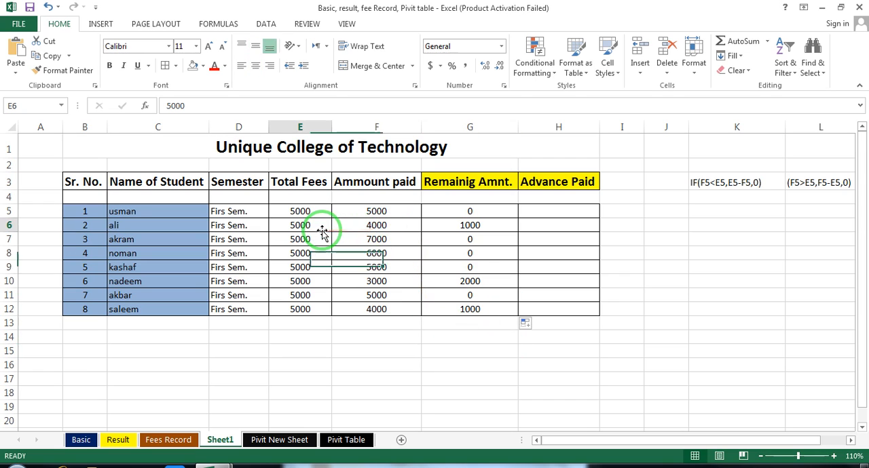
click(368, 228)
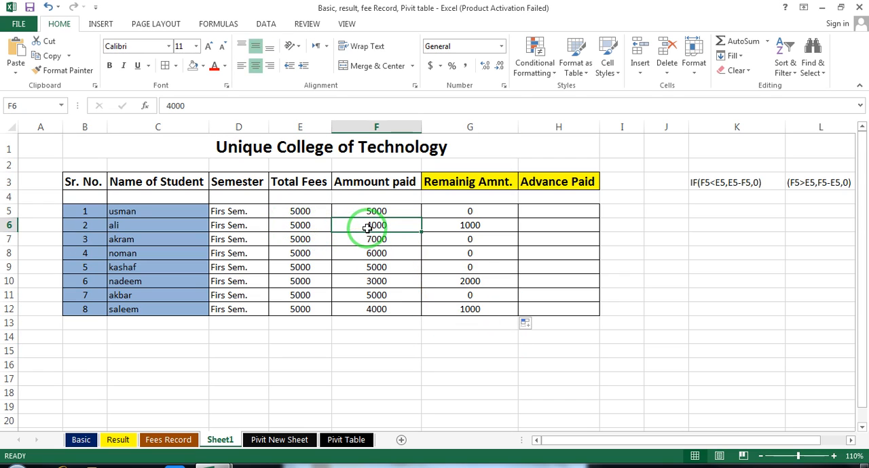
click(469, 225)
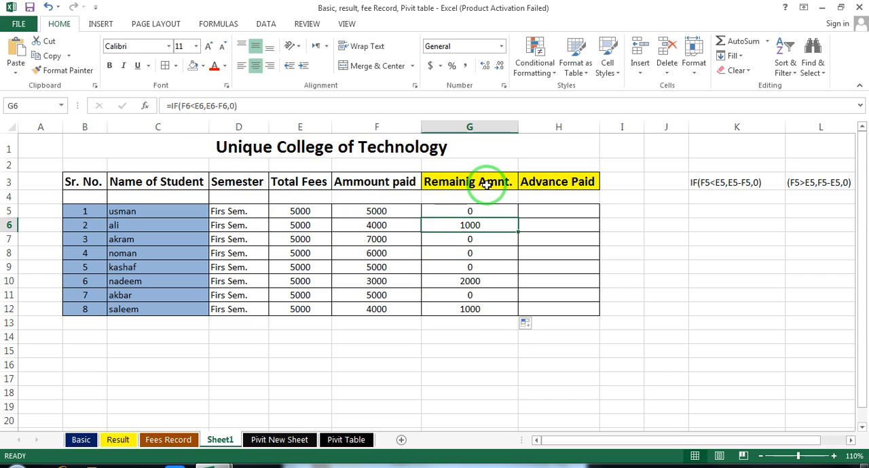
click(392, 240)
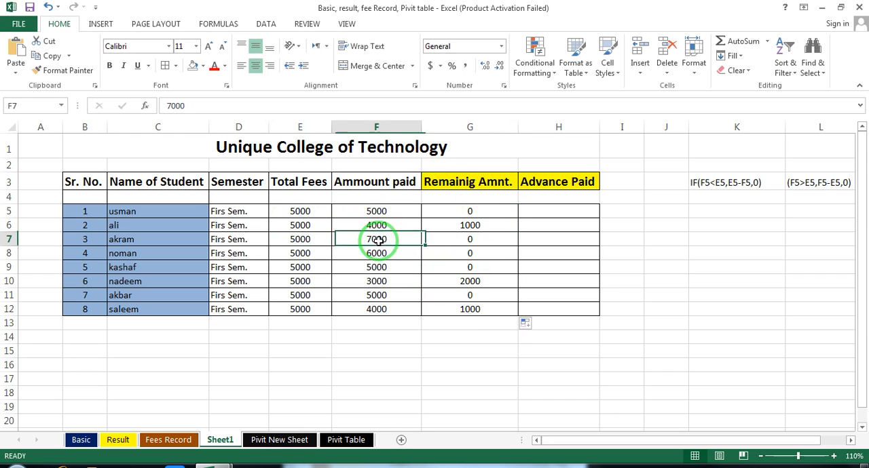
click(300, 241)
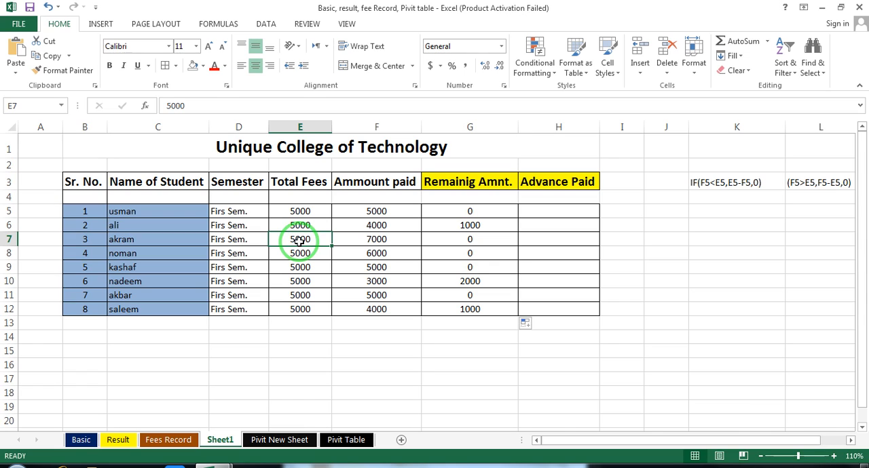
click(357, 246)
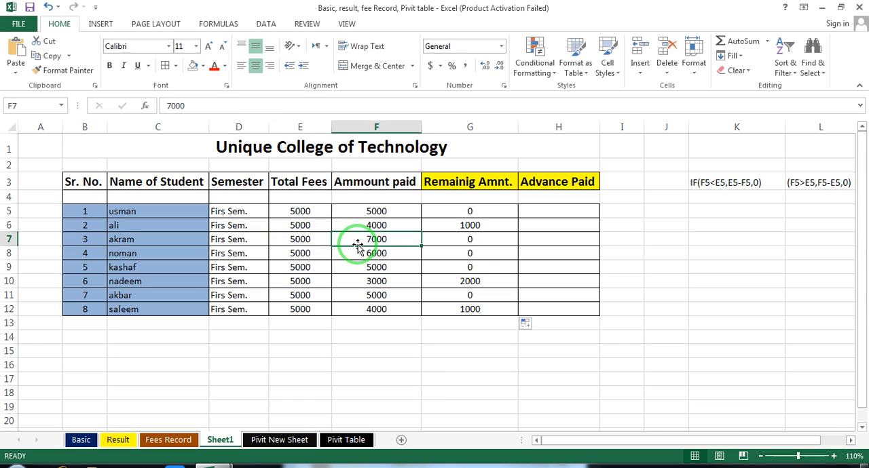
click(479, 243)
click(290, 239)
click(506, 244)
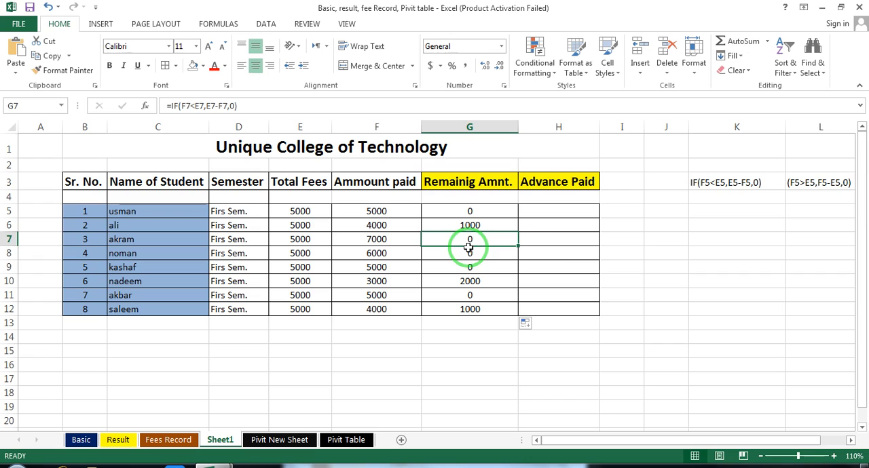
Enter the formula =IF(F5>E5,F5-E5,0) in H5 to calculate the first student's advance payment.
click(539, 242)
click(543, 210)
text(=if()
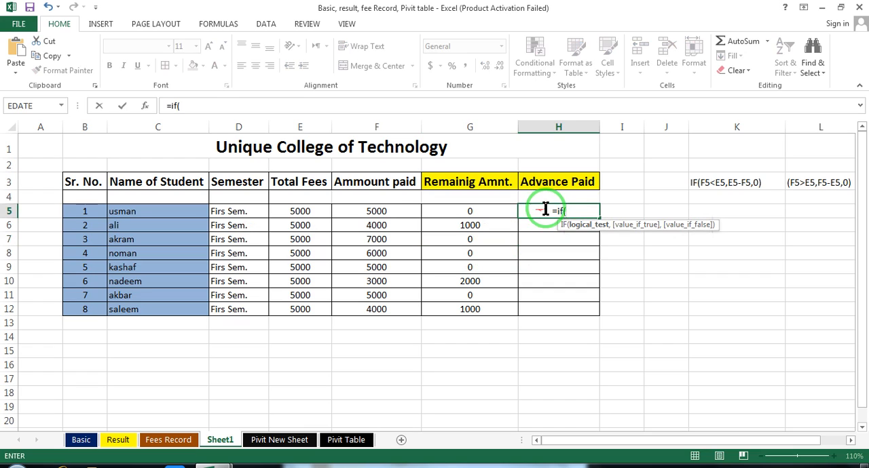
click(386, 212)
text(>)
click(294, 213)
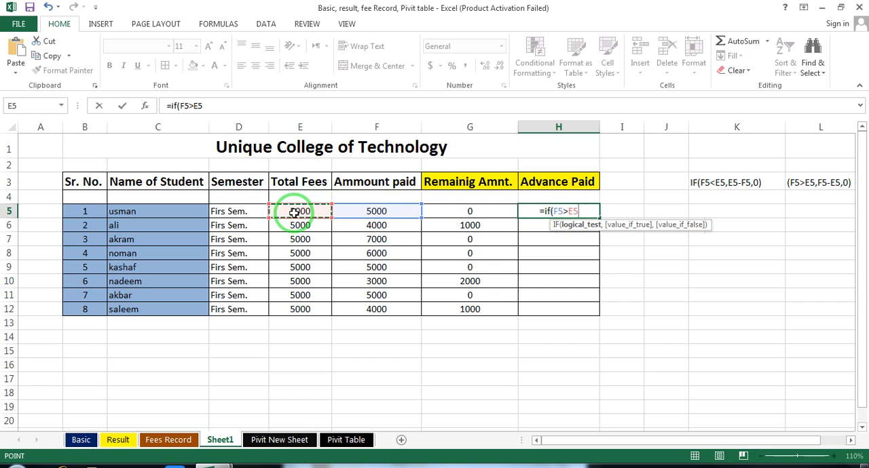
text(,)
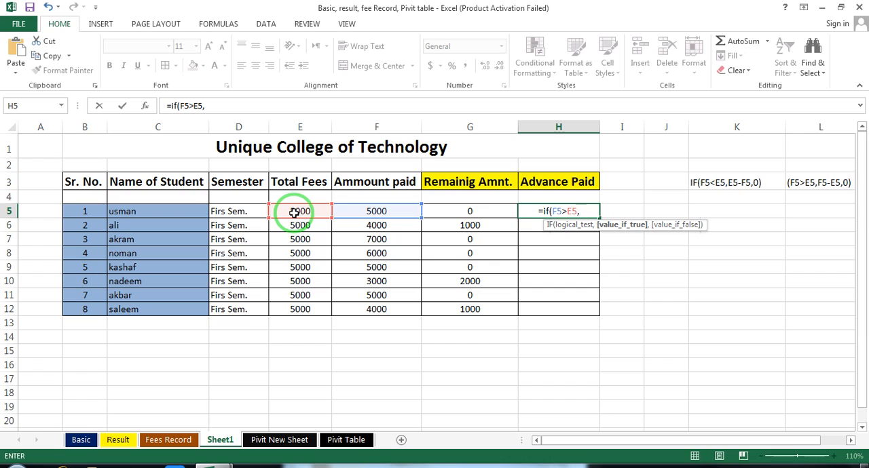
click(361, 213)
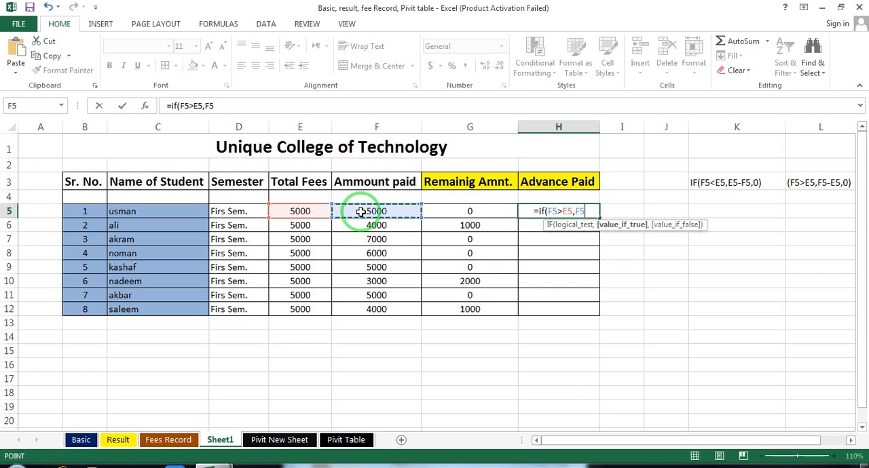
text(-)
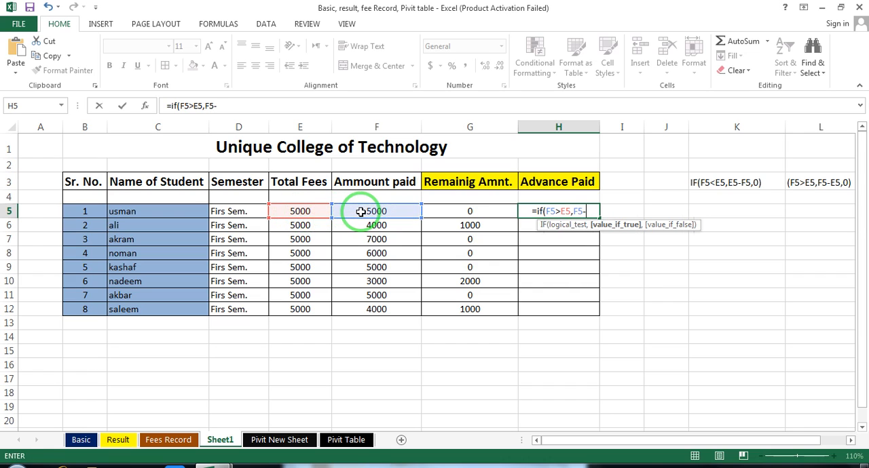
click(295, 212)
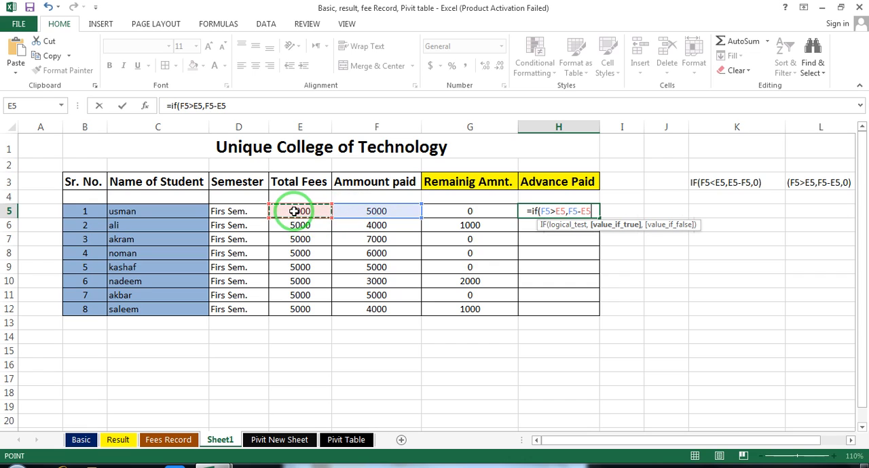
text(,0)
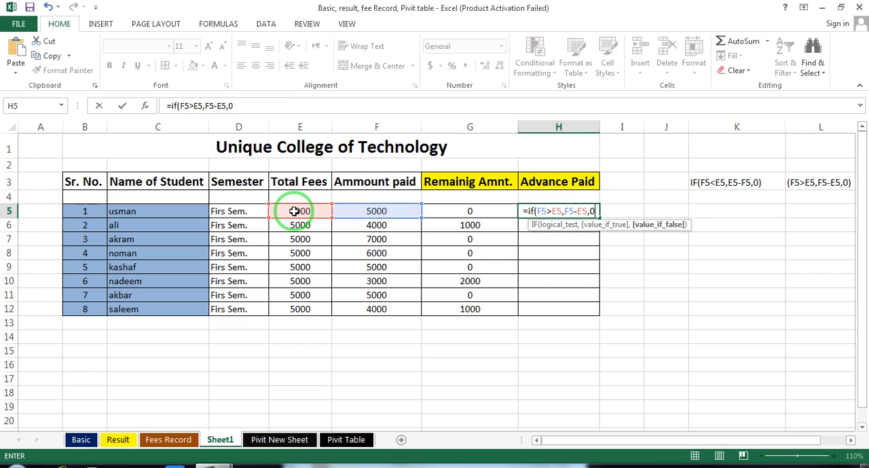
text())
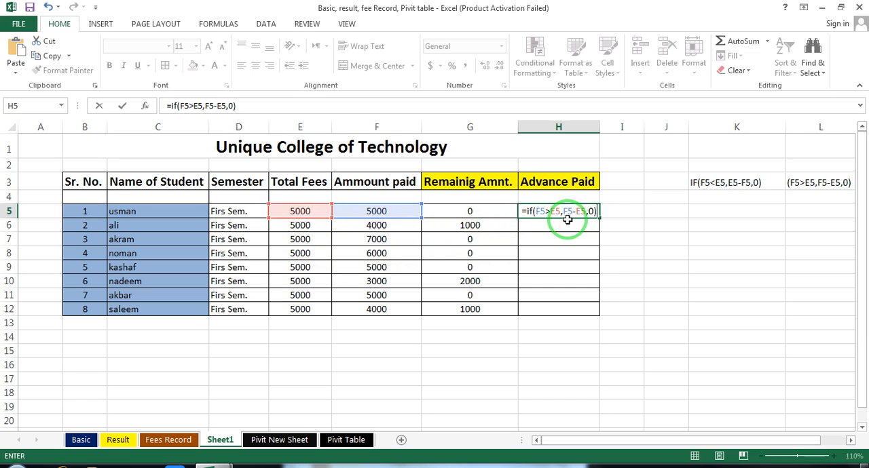
key(Return)
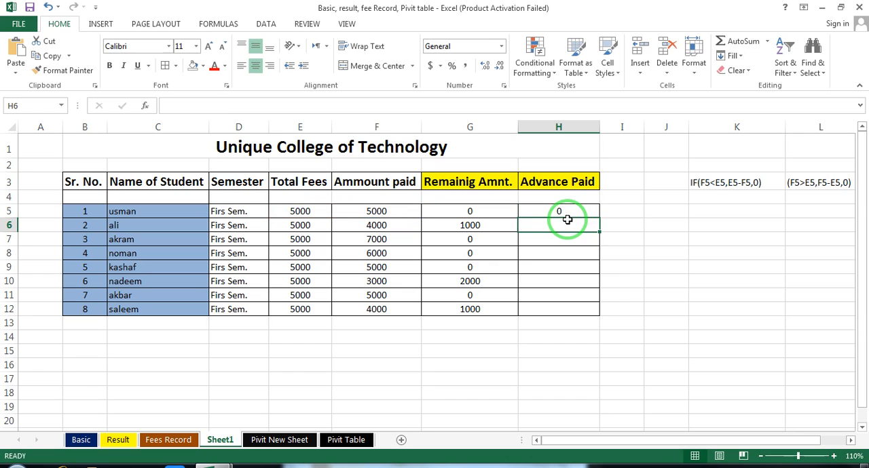
Check H5 against F5 and E5, and fill its advance payment formula down through H12.
click(563, 209)
click(374, 212)
click(301, 211)
click(347, 211)
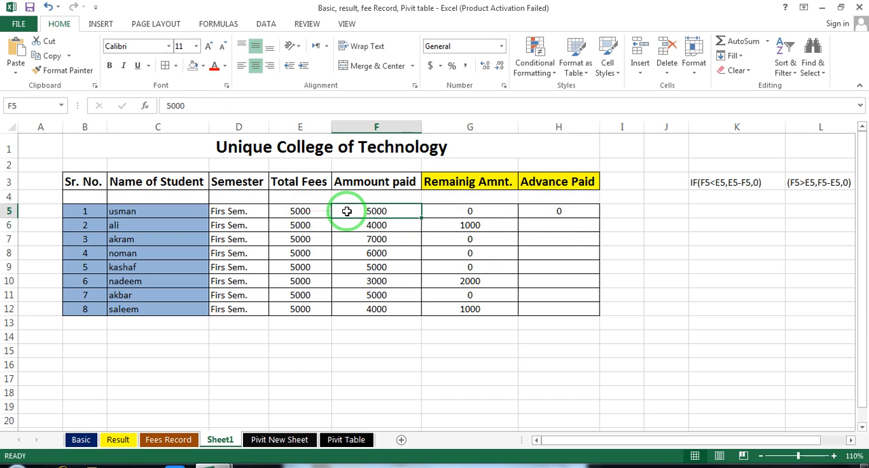
click(574, 209)
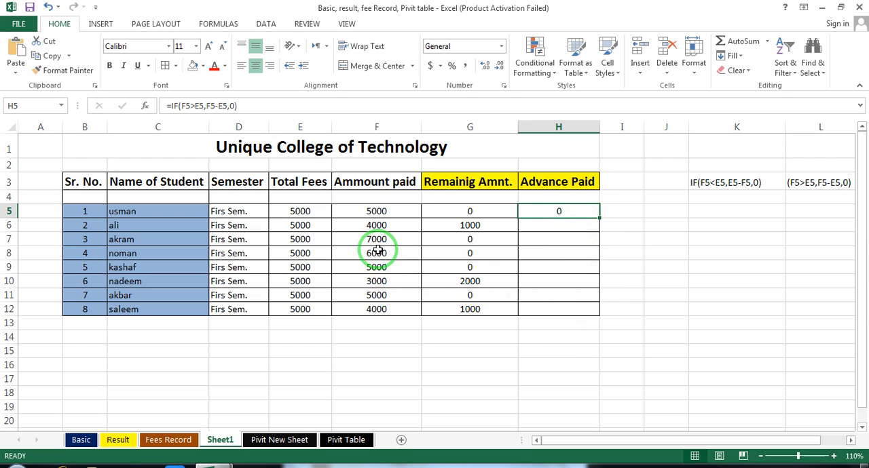
double_click(600, 219)
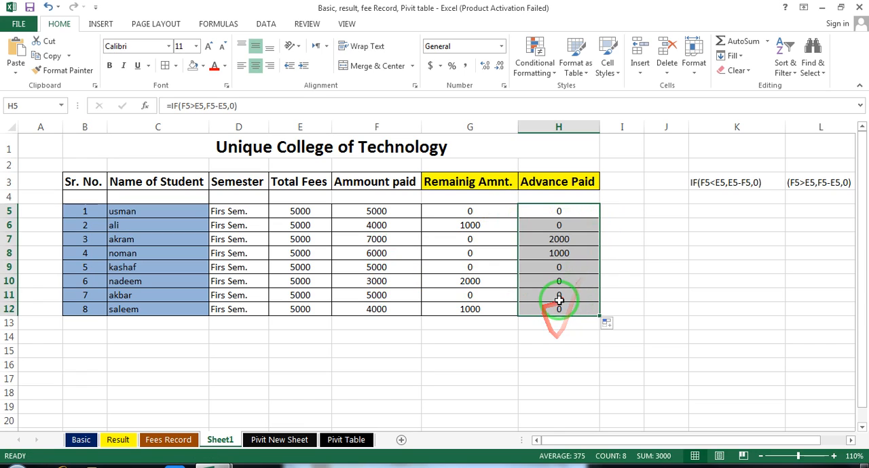
Compare the fees and amounts paid in rows 11, 12, 8 and 7 with the calculated remaining and advance amounts.
click(317, 295)
click(377, 297)
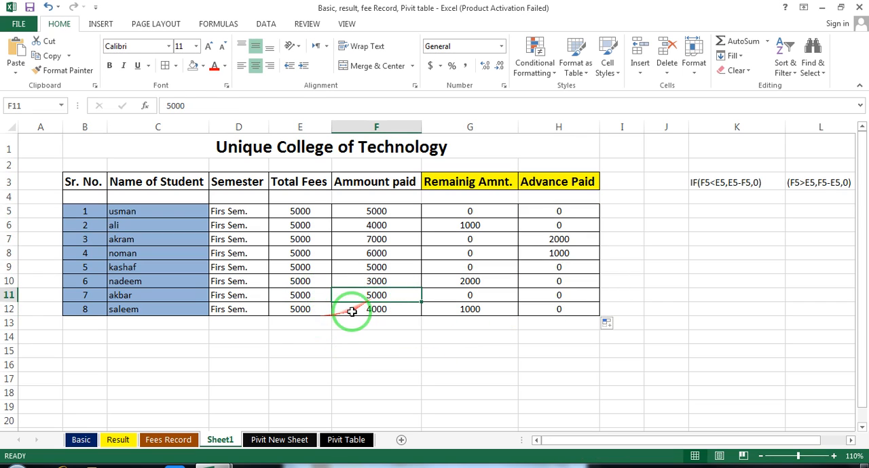
click(351, 310)
click(467, 307)
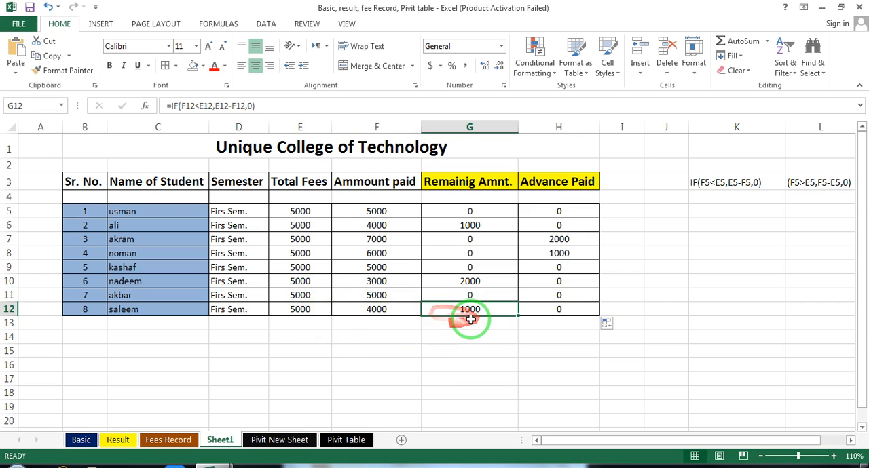
click(558, 310)
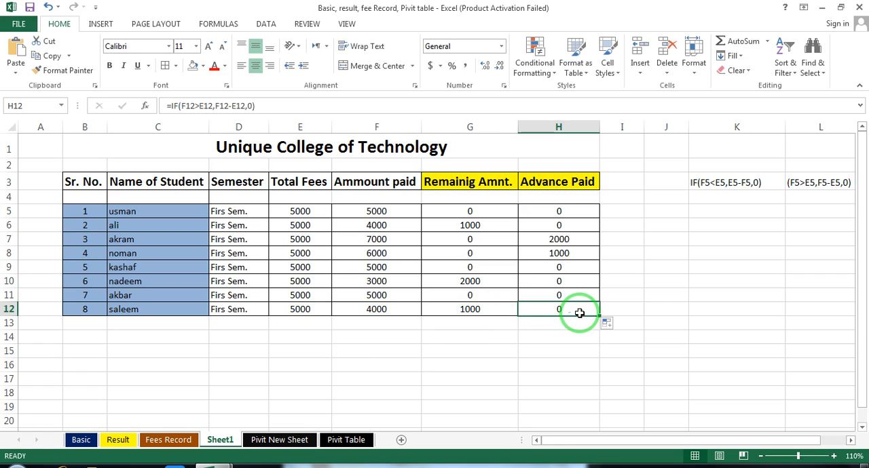
click(319, 254)
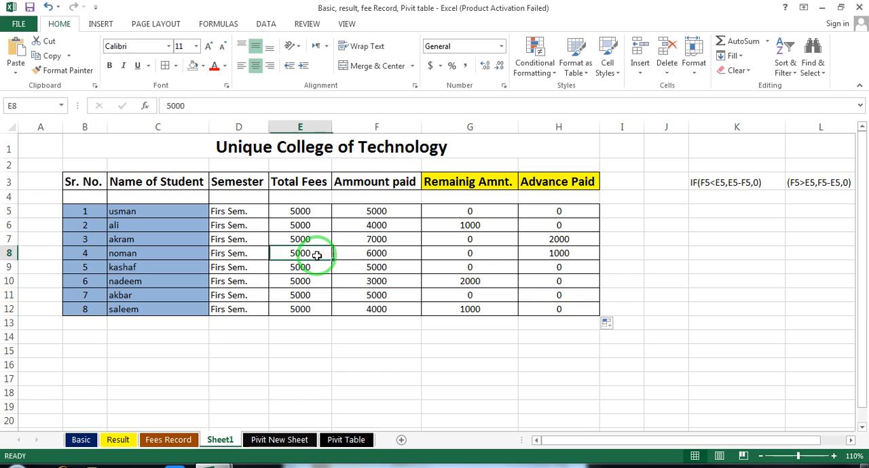
click(373, 253)
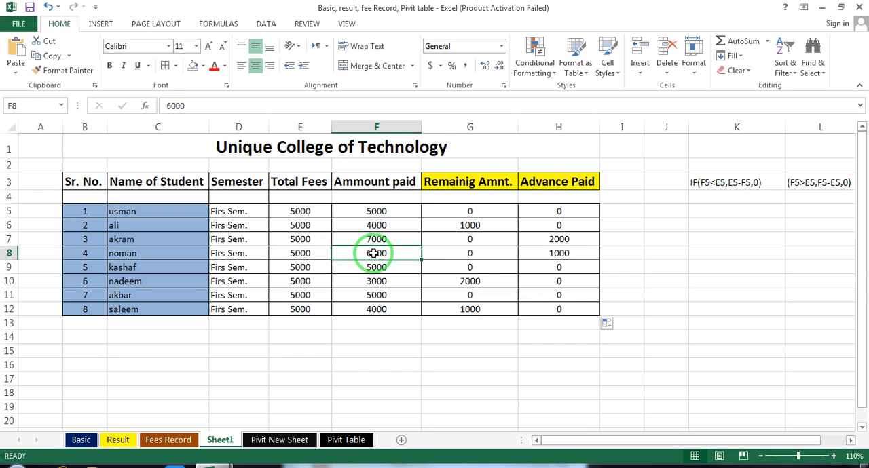
click(560, 252)
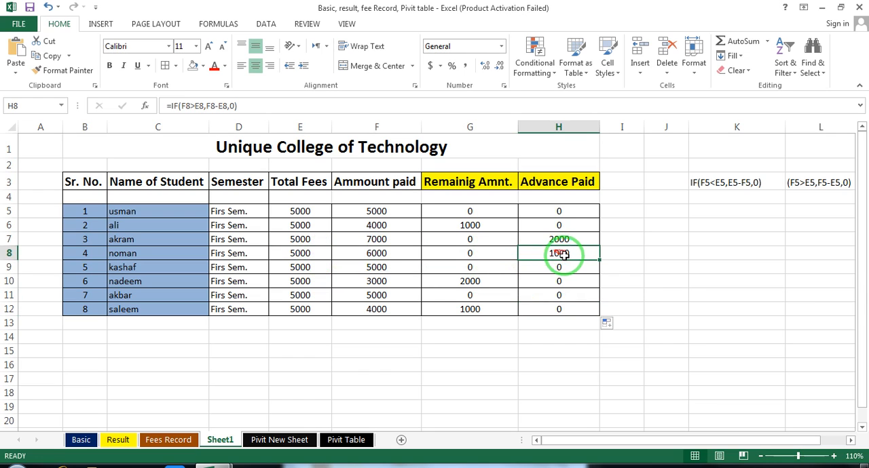
click(363, 238)
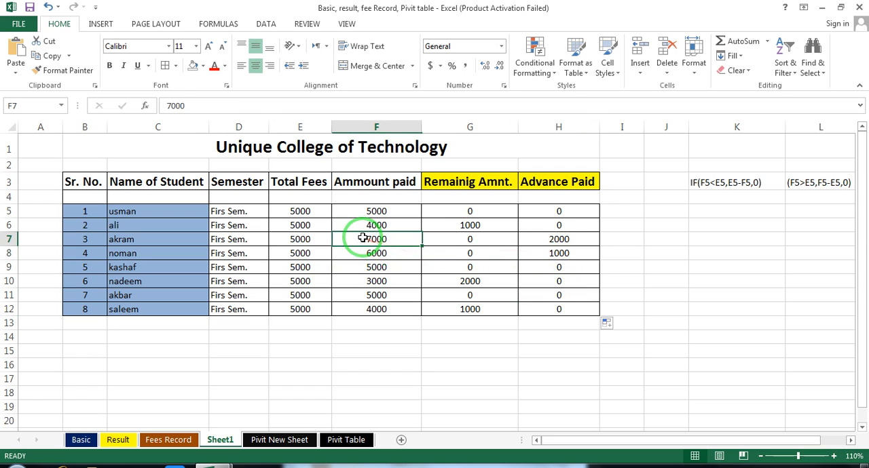
click(561, 241)
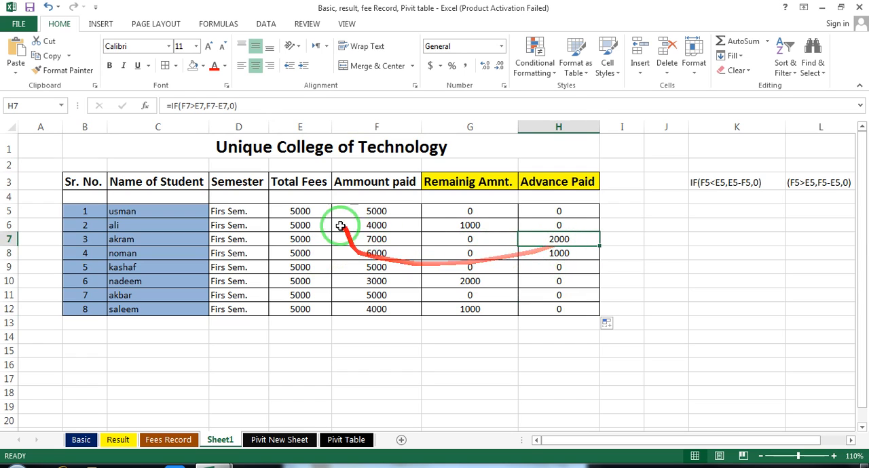
Set the first student's amount paid in F5 to 3000 and check the remaining amount in G5.
click(292, 210)
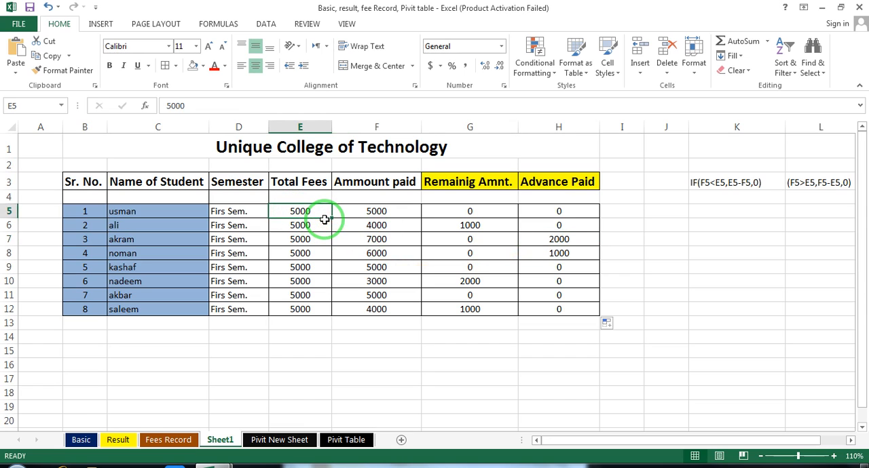
click(351, 212)
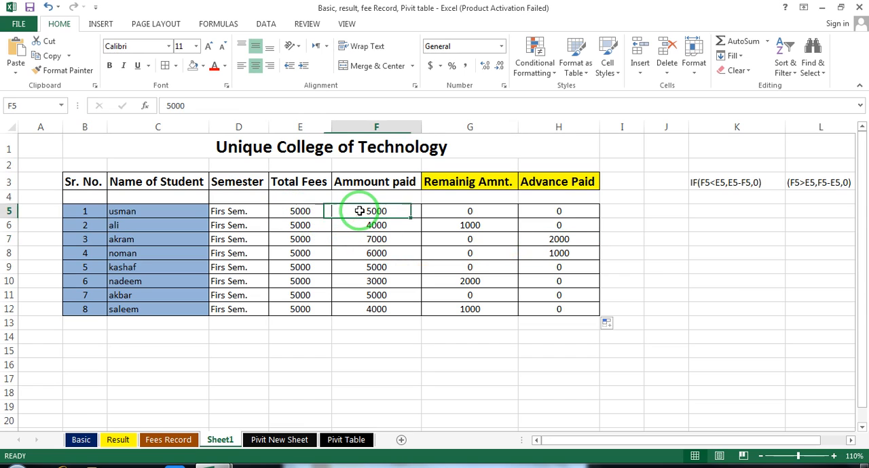
text(3000)
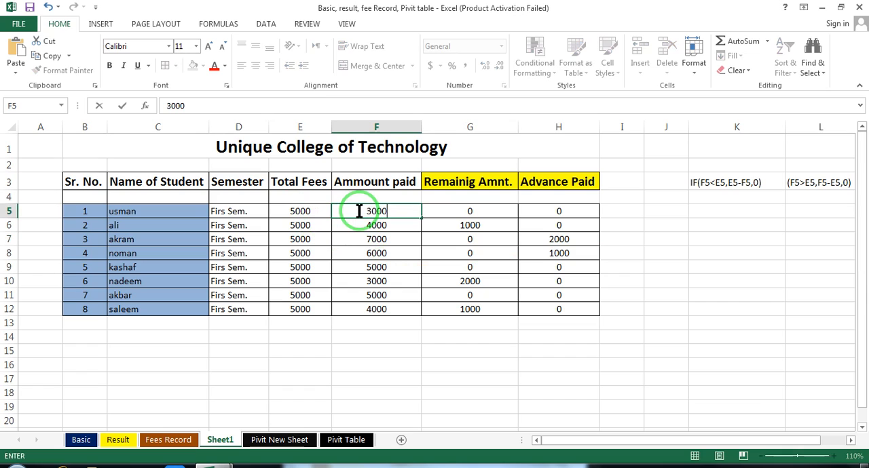
key(Return)
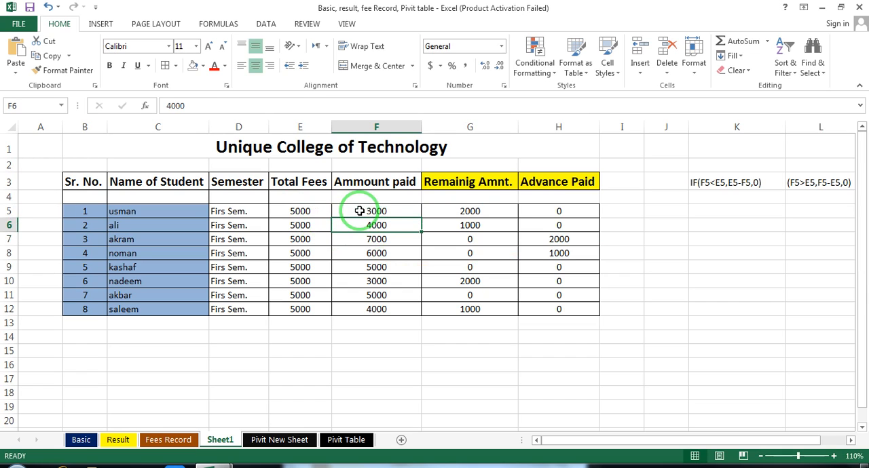
click(490, 214)
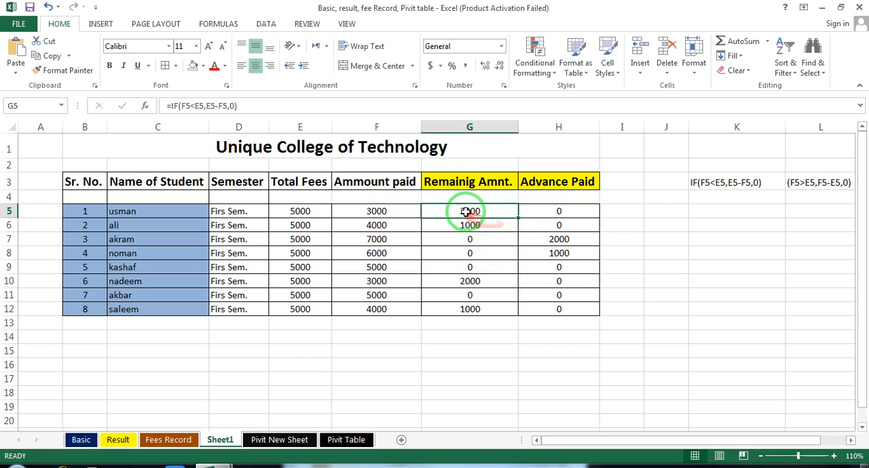
Set the first student's amount paid in F5 to 7500 and check the recalculated remaining amount in G5.
click(390, 217)
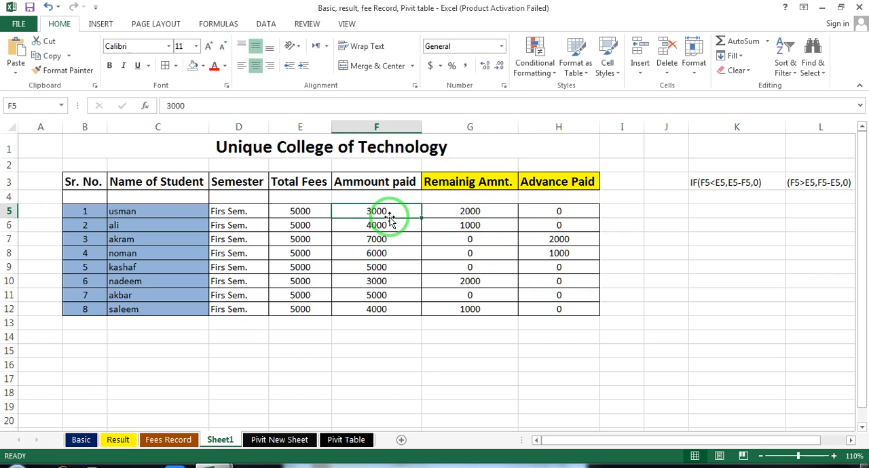
text(7500)
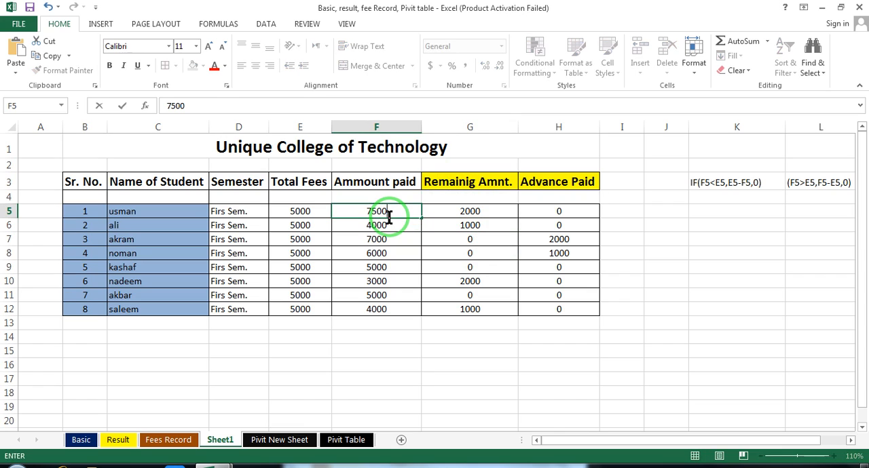
key(Return)
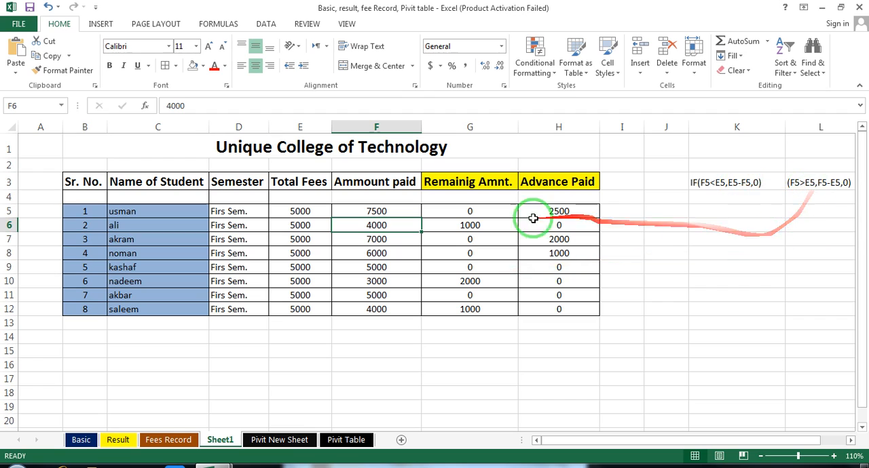
click(468, 211)
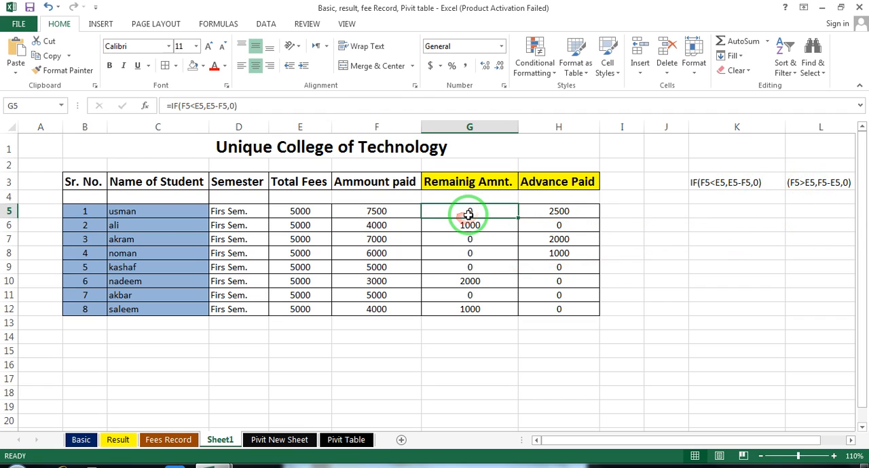